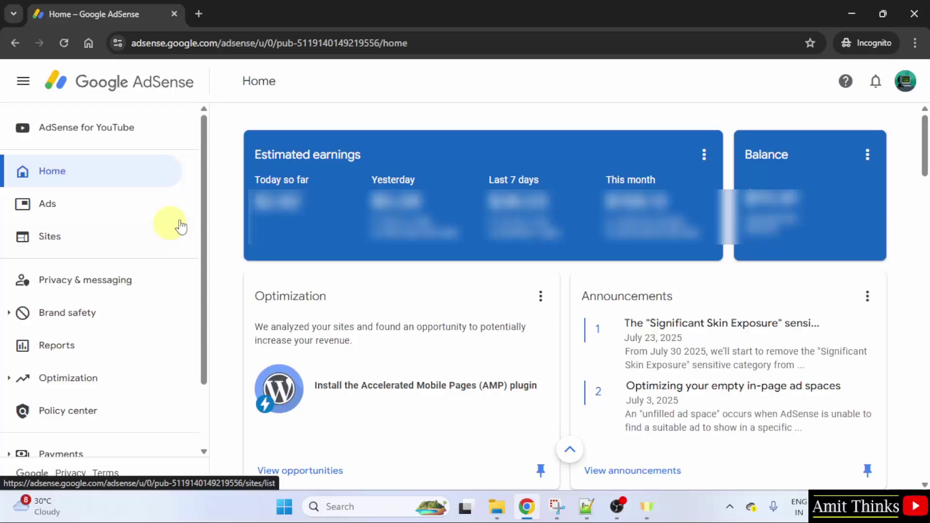
{"action": "left_click_drag", "start_coordinate": [204, 205], "coordinate": [199, 271]}
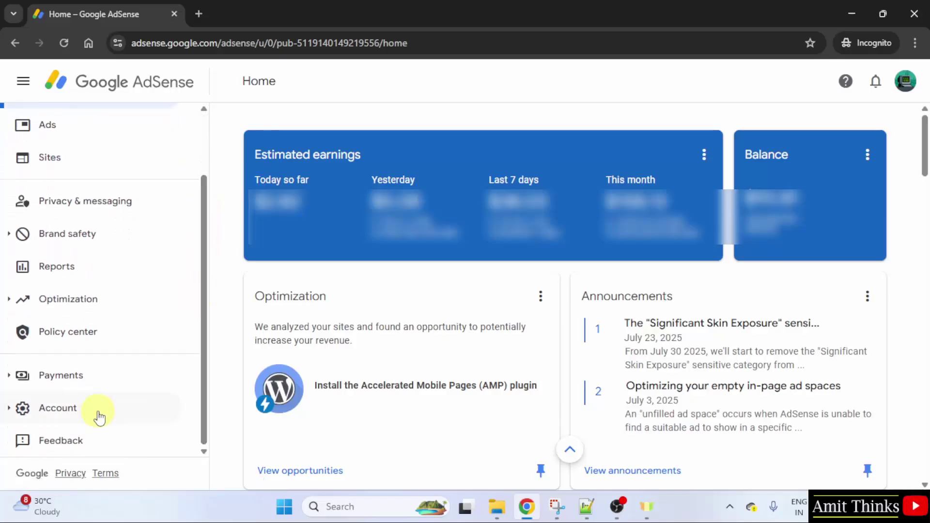
Open Payments info, then its Settings page showing the account nickname and $100 monthly threshold.
{"action": "left_click", "coordinate": [58, 381]}
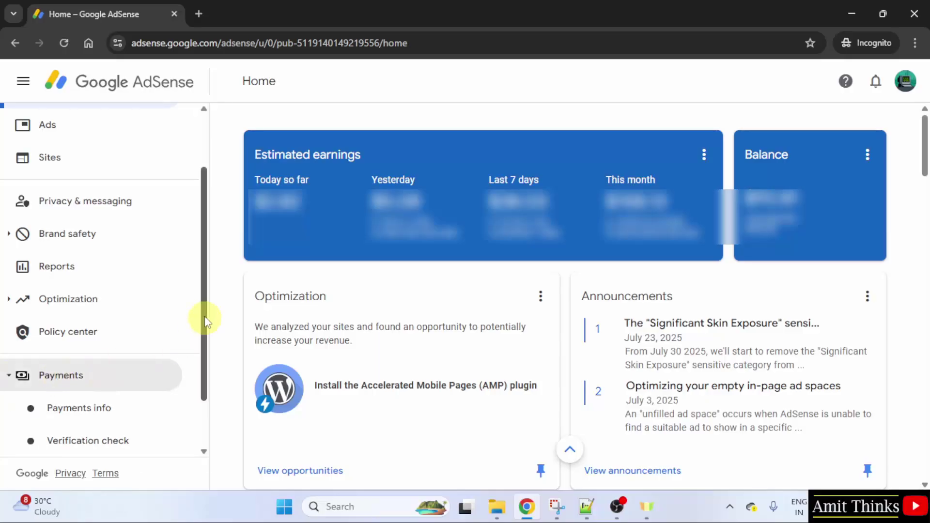
{"action": "scroll", "coordinate": [203, 320], "scroll_direction": "down", "scroll_amount": 1}
{"action": "left_click", "coordinate": [94, 343]}
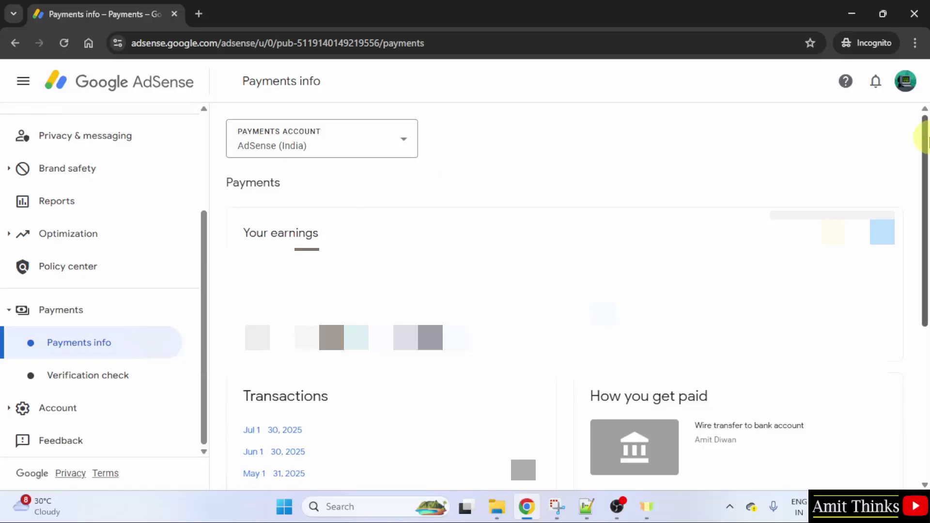
{"action": "left_click_drag", "start_coordinate": [922, 138], "coordinate": [921, 283]}
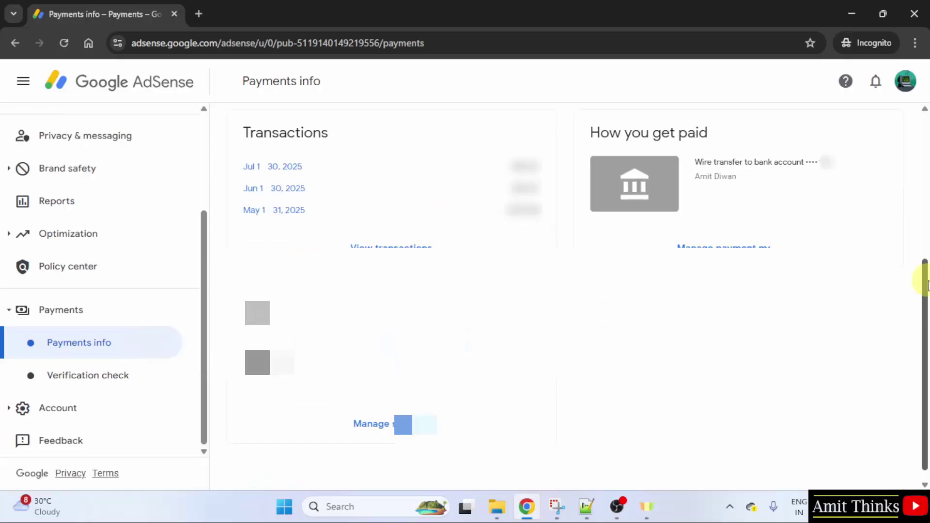
{"action": "double_click", "coordinate": [270, 309]}
{"action": "left_click", "coordinate": [456, 448]}
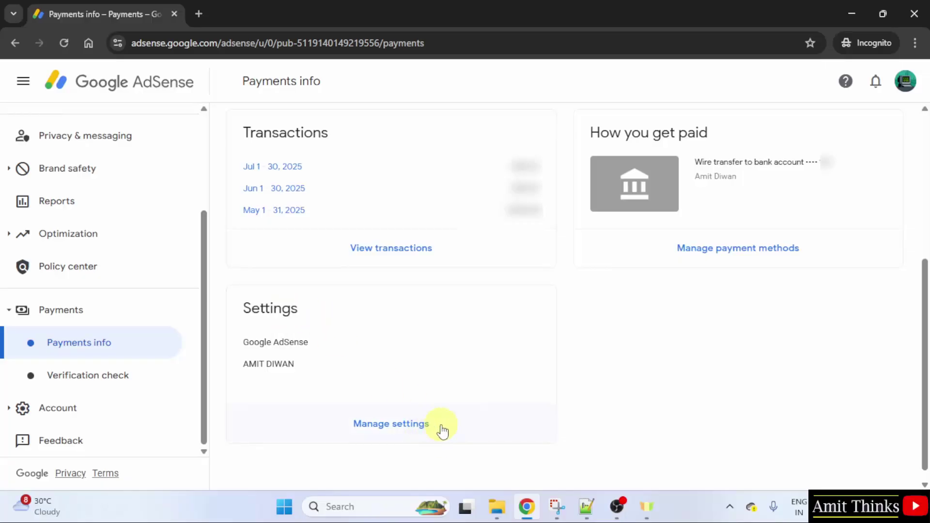
{"action": "left_click", "coordinate": [442, 429]}
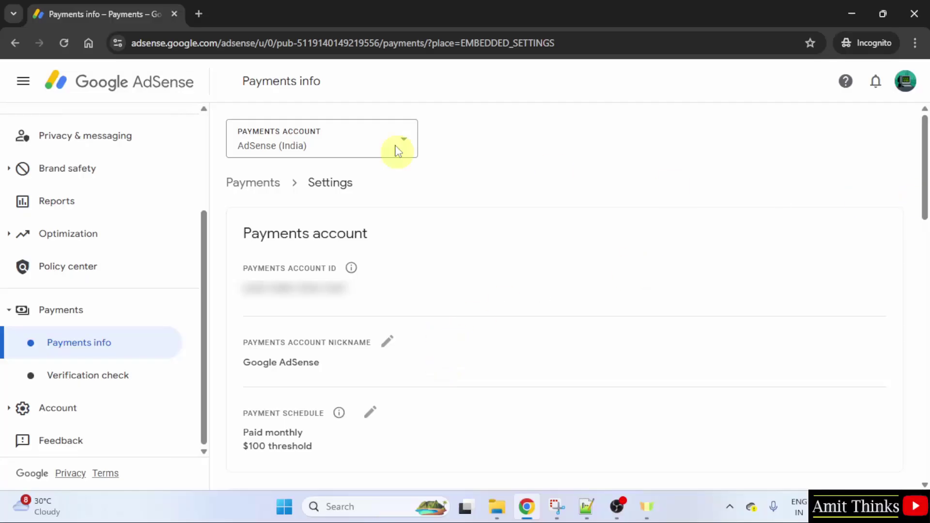
Scroll to the Payments profile showing India, individual account type, name and address.
{"action": "double_click", "coordinate": [284, 81]}
{"action": "left_click", "coordinate": [481, 130]}
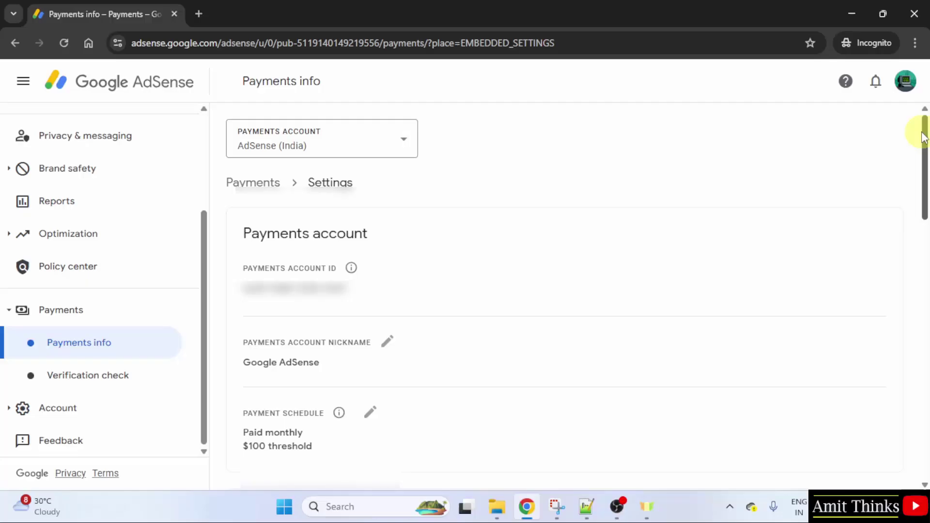
{"action": "left_click_drag", "start_coordinate": [923, 131], "coordinate": [923, 232]}
{"action": "double_click", "coordinate": [335, 140]}
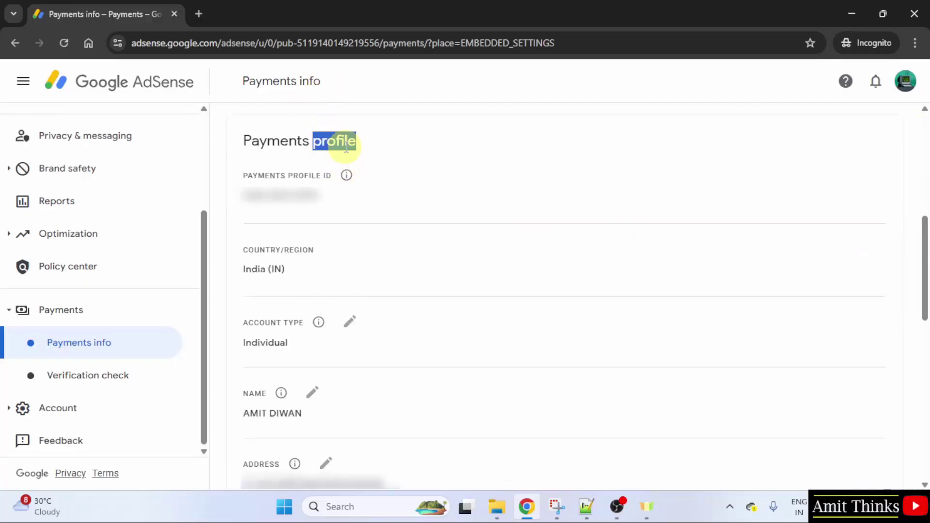
{"action": "left_click", "coordinate": [407, 146]}
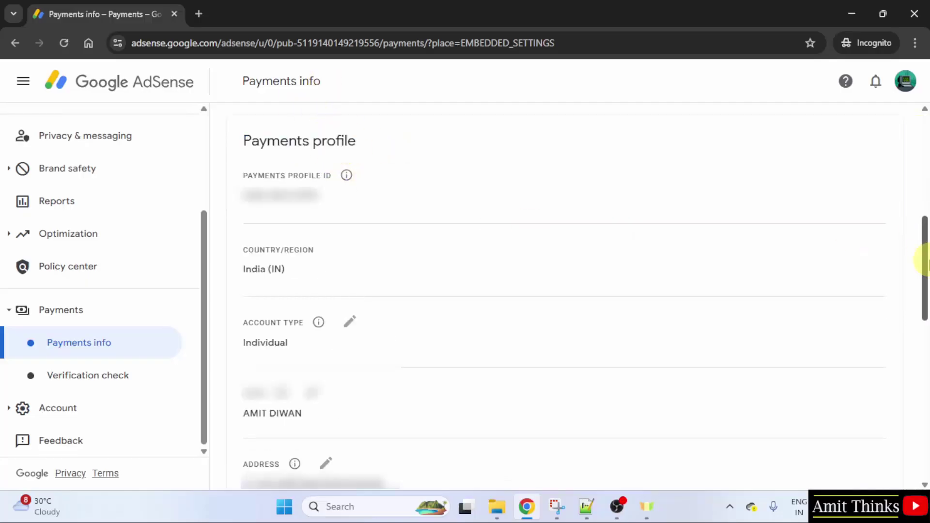
{"action": "left_click_drag", "start_coordinate": [923, 262], "coordinate": [923, 298]}
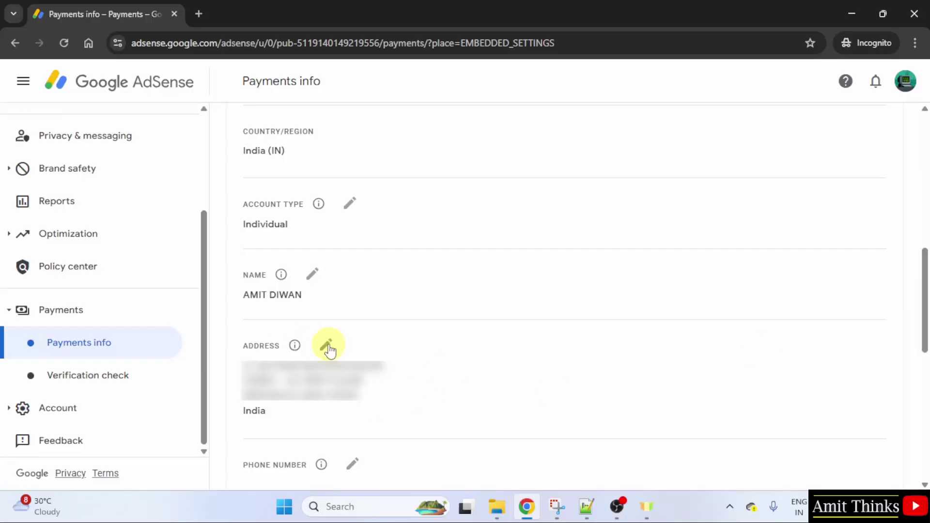